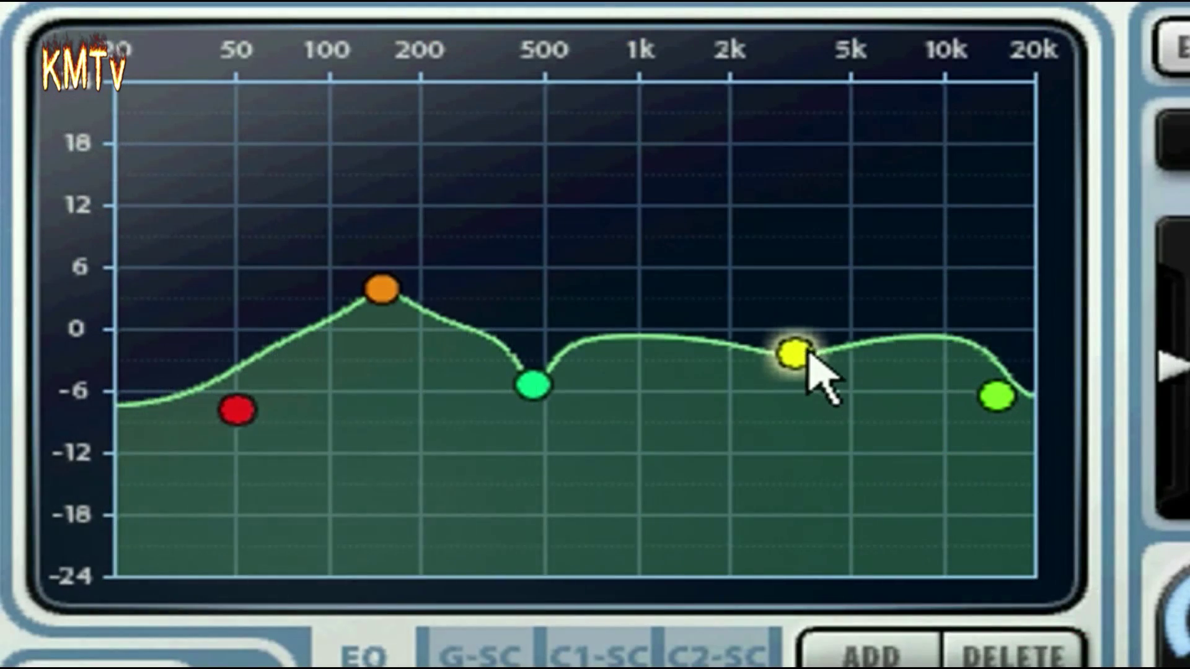
Lower the yellow upper-mid band in the first equalizer, and switch to Ozone to cut its 2197 Hz band by about 2.8 dB
{"action": "left_click_drag", "start_coordinate": [800, 351], "coordinate": [775, 383]}
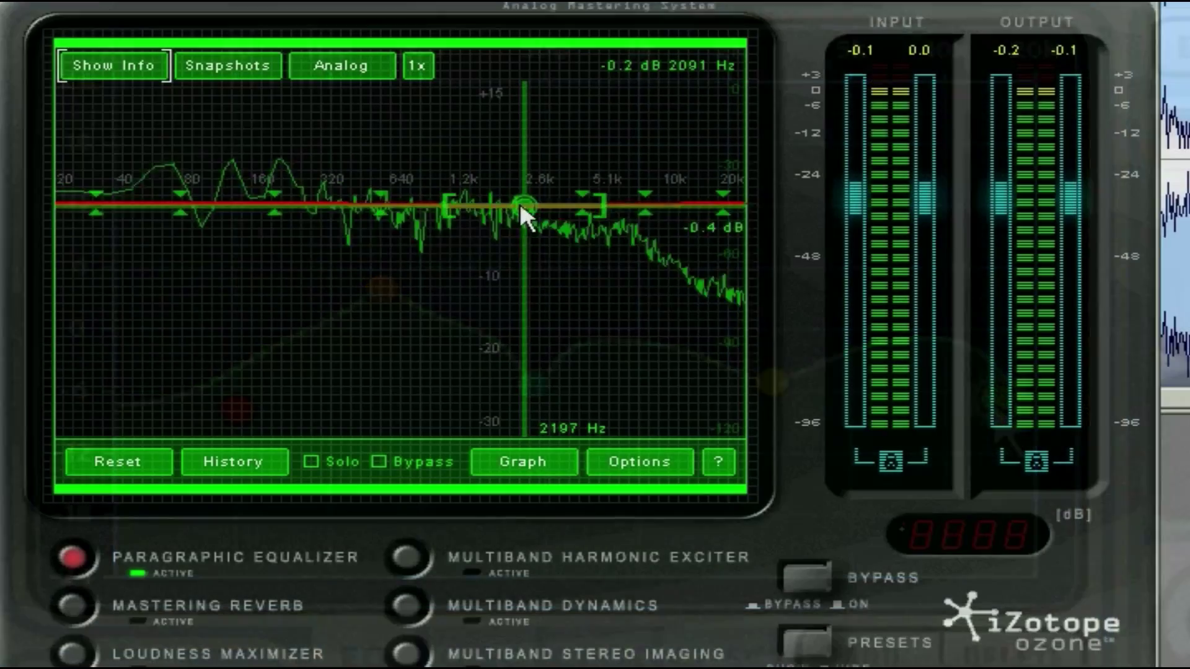
{"action": "left_click_drag", "start_coordinate": [519, 203], "coordinate": [540, 225]}
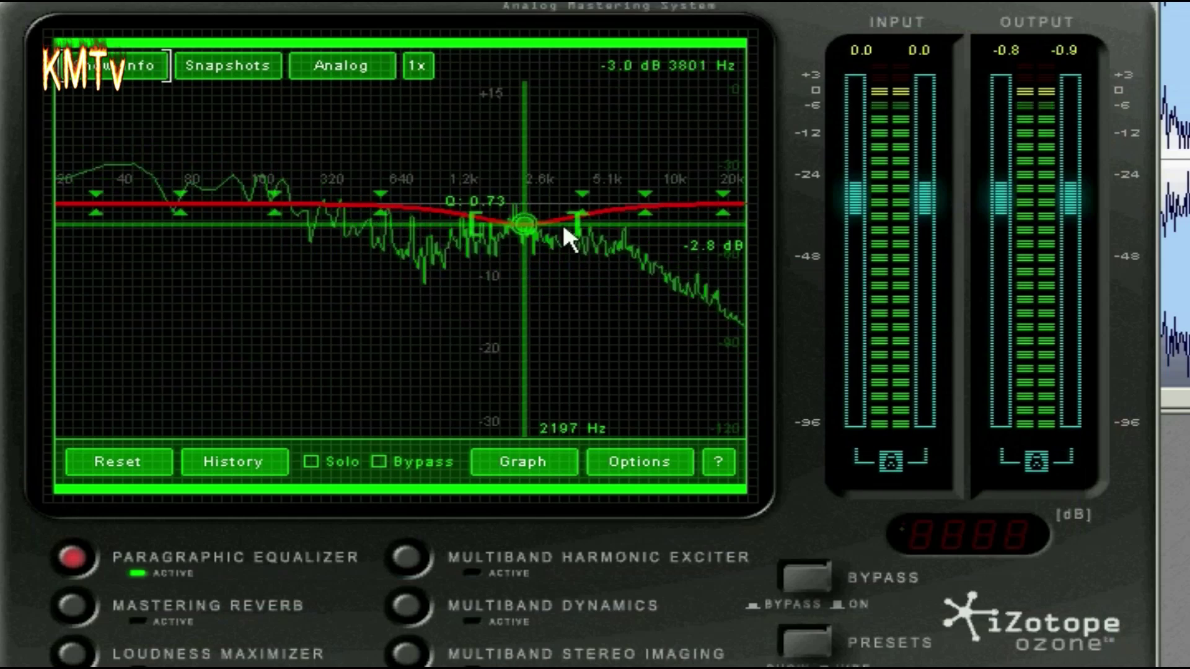
Adjust Ozone's 30 Hz low band, and switch to the T-RackS equalizer to change its low cut frequency
{"action": "left_click", "coordinate": [96, 203]}
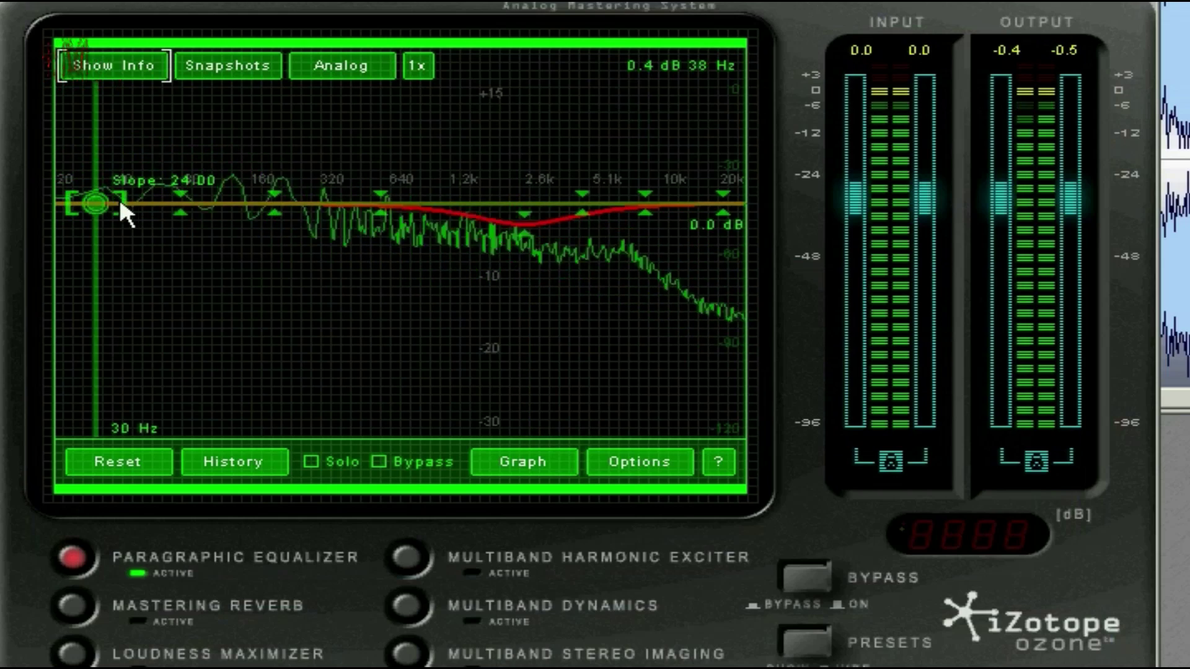
{"action": "left_click_drag", "start_coordinate": [117, 210], "coordinate": [93, 225]}
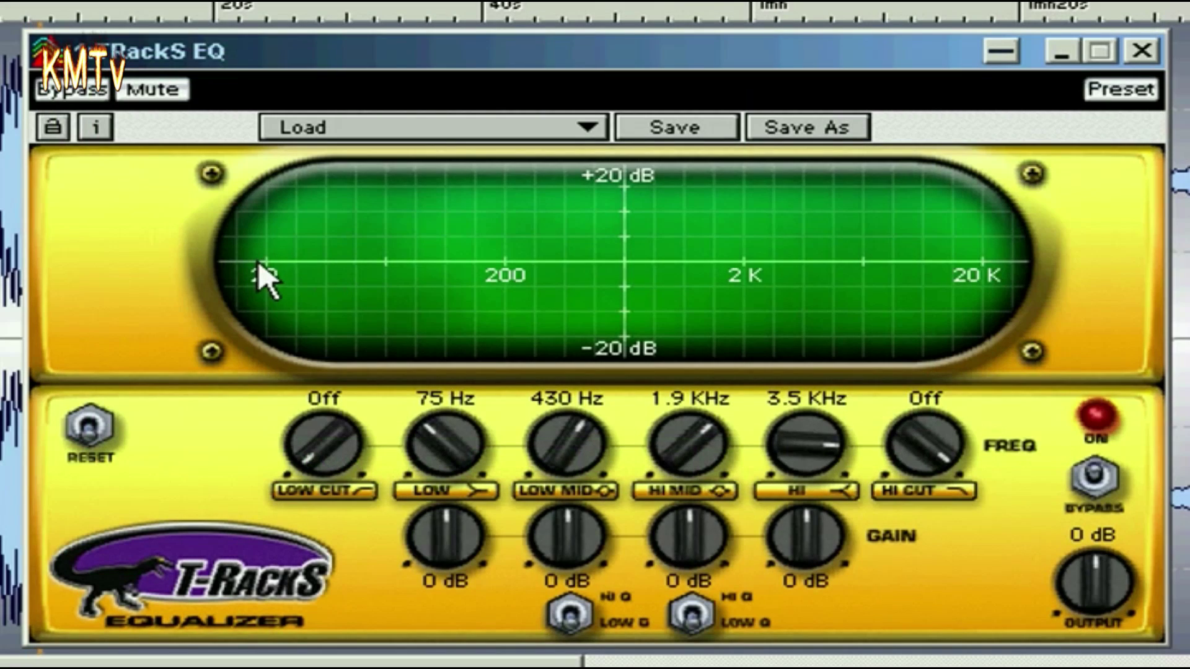
{"action": "left_click_drag", "start_coordinate": [329, 452], "coordinate": [287, 351]}
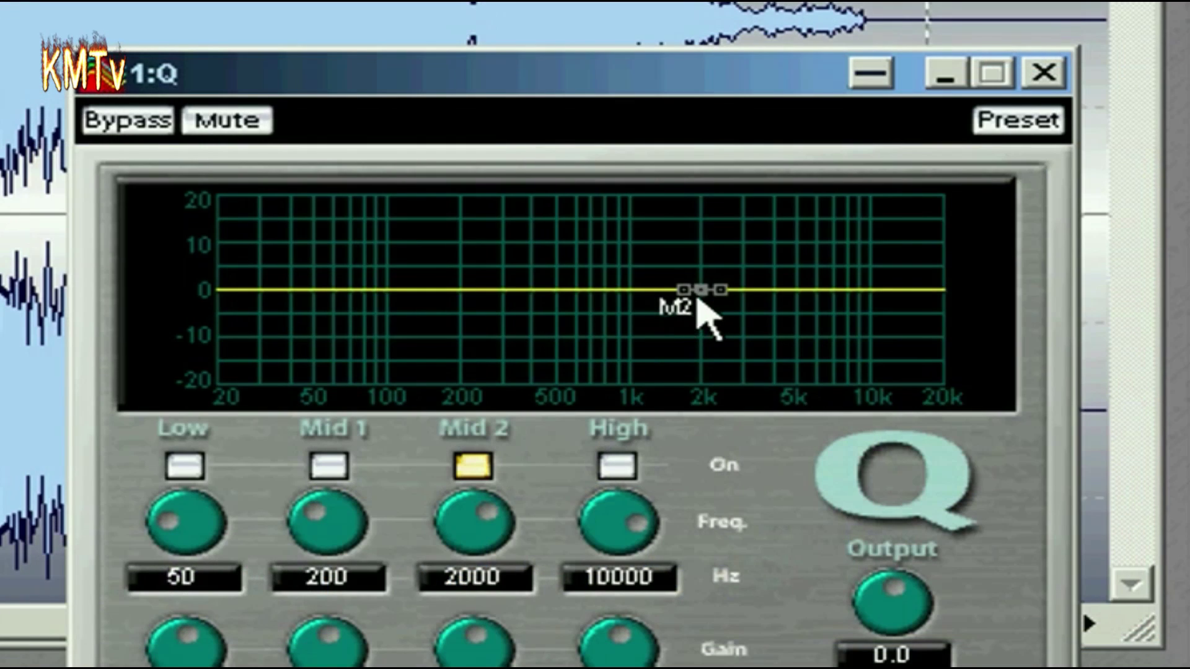
Switch to the Q equalizer, cut Mid 2 around 1930 Hz, and enable and lower the High band near 10000 Hz
{"action": "left_click_drag", "start_coordinate": [699, 302], "coordinate": [731, 312]}
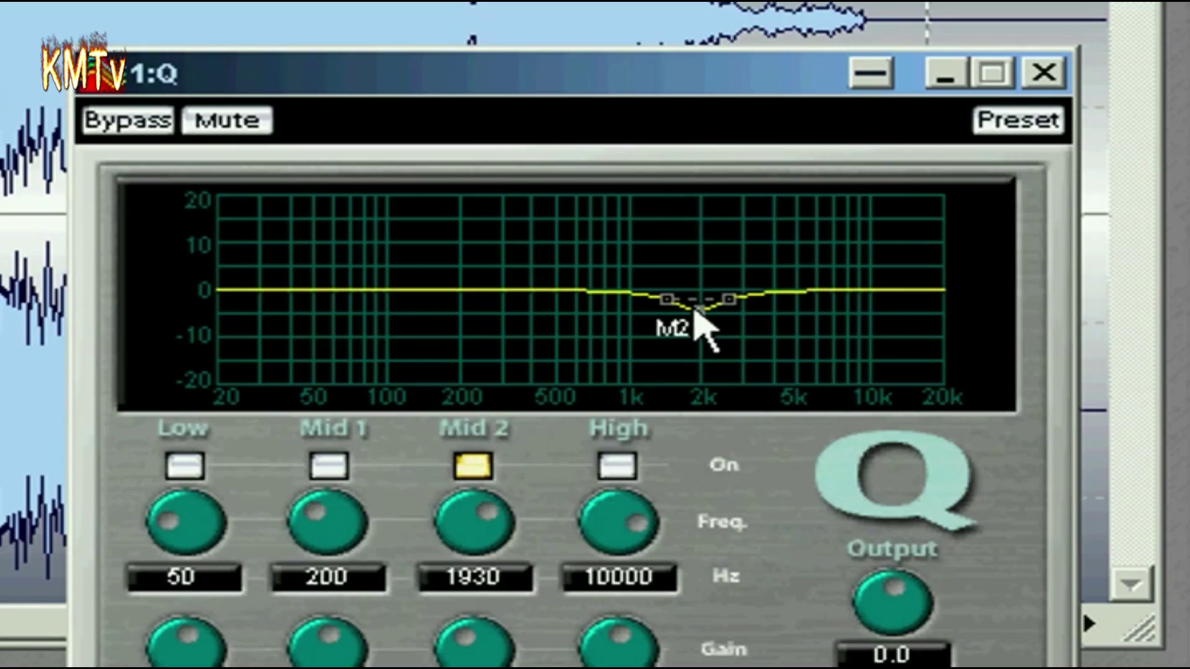
{"action": "left_click", "coordinate": [617, 466]}
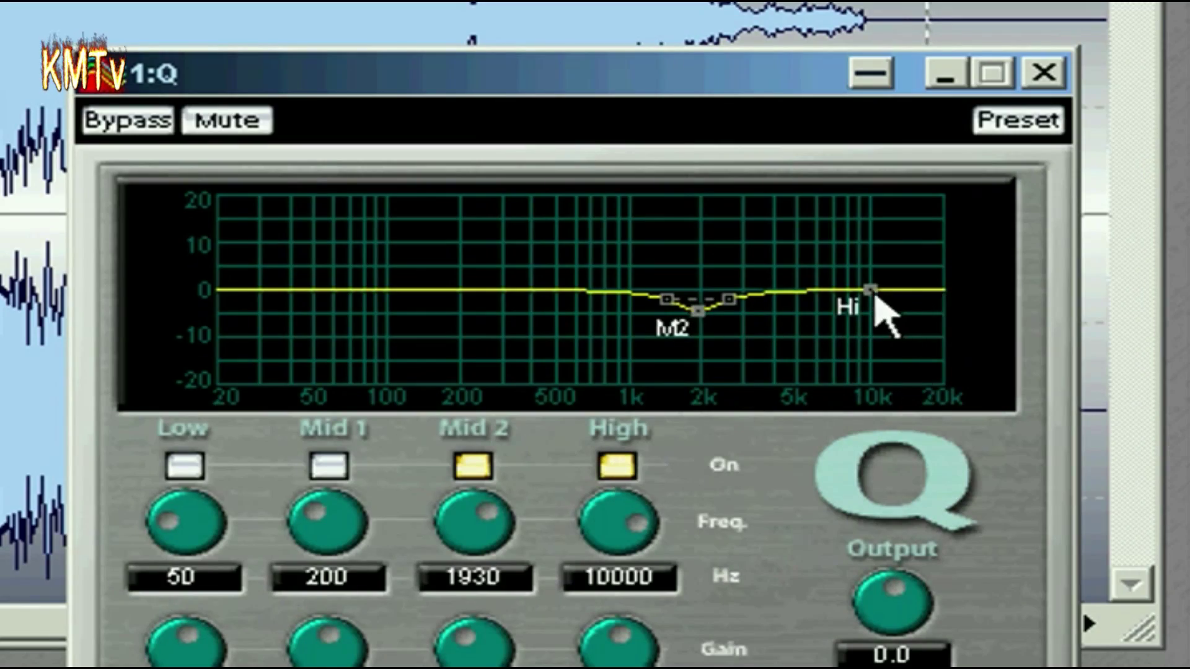
{"action": "left_click_drag", "start_coordinate": [874, 296], "coordinate": [882, 300]}
{"action": "left_click_drag", "start_coordinate": [882, 300], "coordinate": [893, 309]}
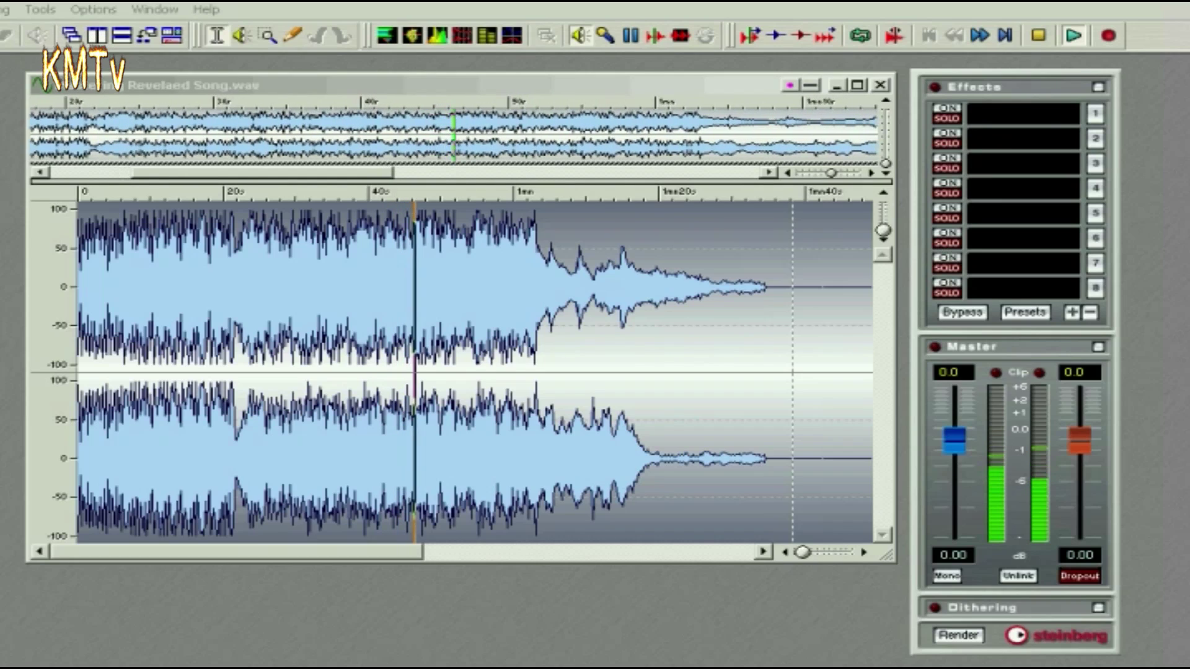
Stop the song's playback in the wave editor and move Ozone's 1.9 kHz band to about -3.2 dB at 2727 Hz
{"action": "left_click", "coordinate": [1040, 36]}
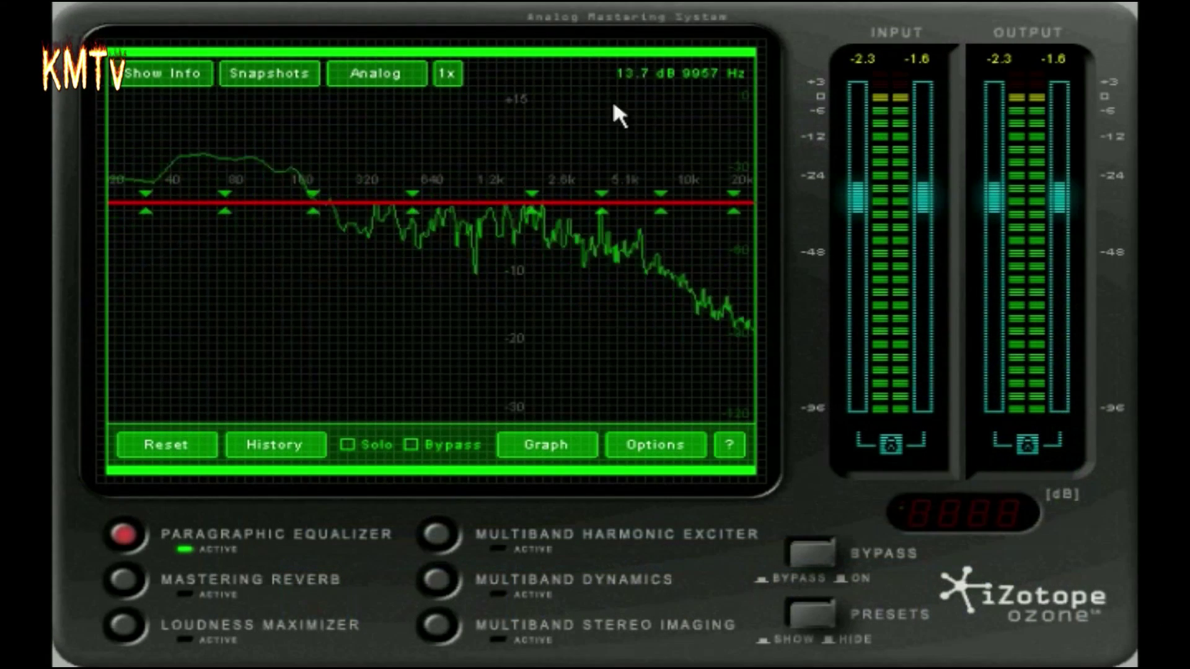
{"action": "left_click_drag", "start_coordinate": [534, 205], "coordinate": [617, 223]}
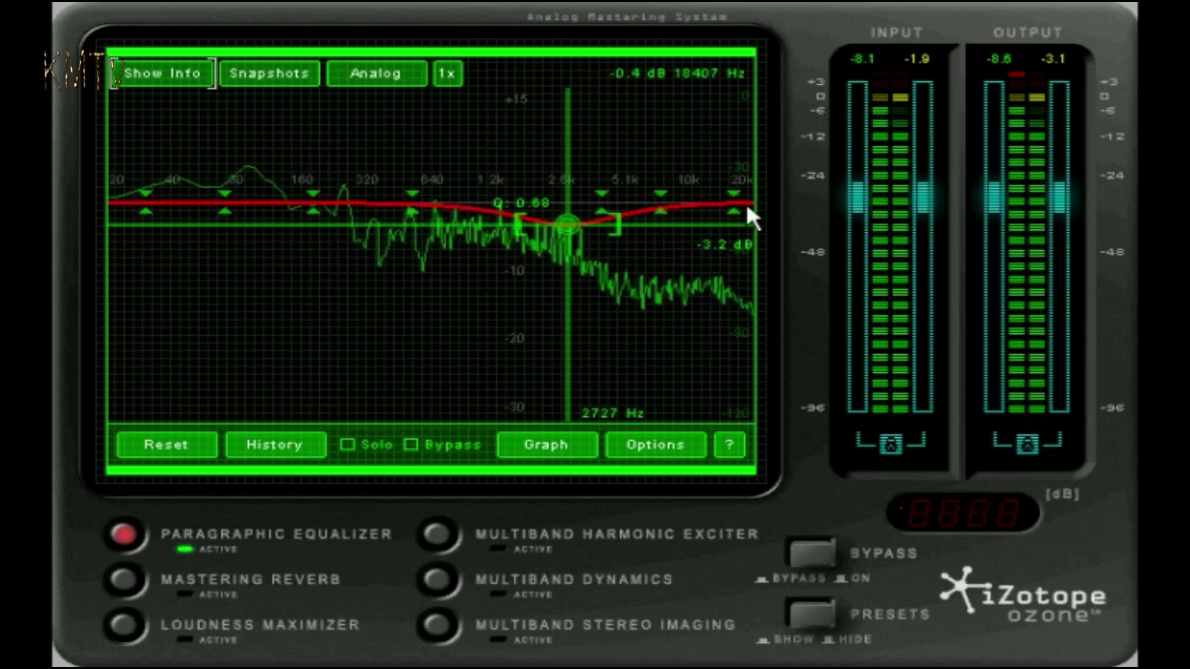
{"action": "left_click", "coordinate": [664, 203]}
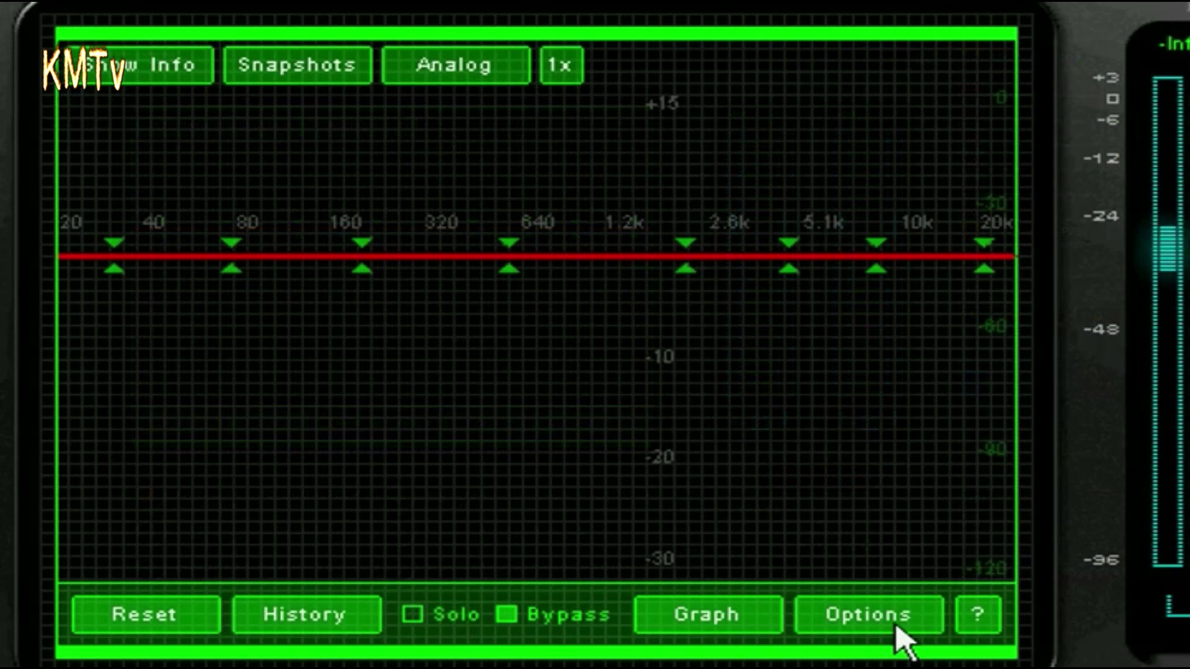
Set the spectrum average time to Infinite in Ozone's options and apply it
{"action": "left_click", "coordinate": [584, 428]}
{"action": "left_click", "coordinate": [338, 133]}
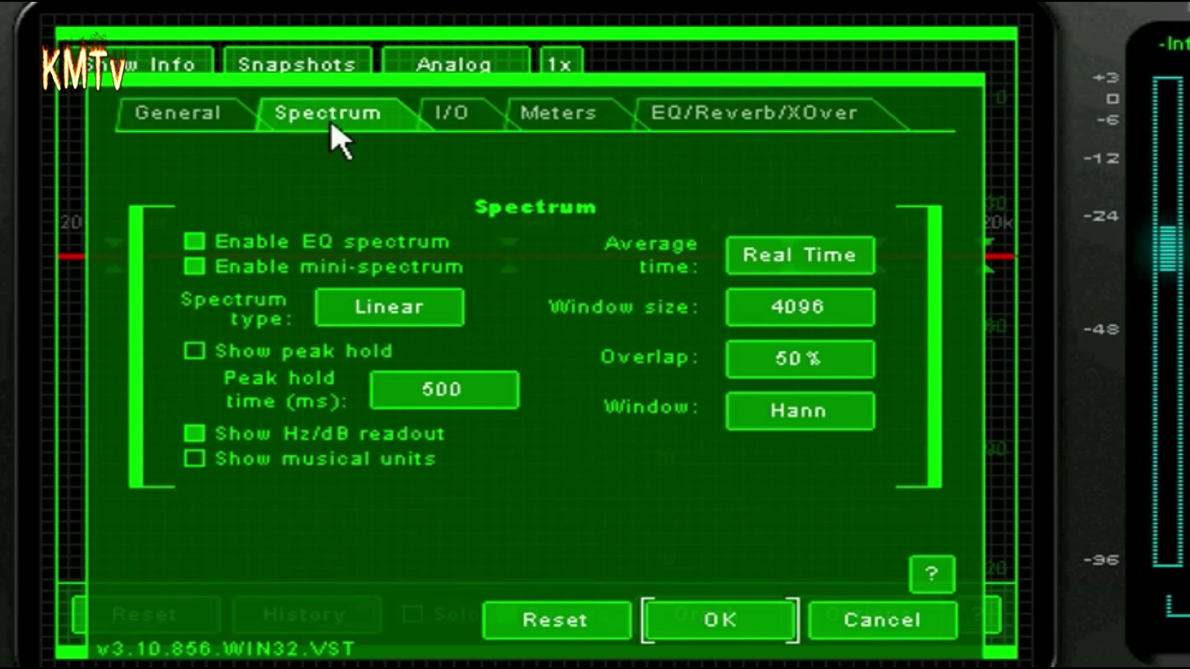
{"action": "left_click", "coordinate": [833, 266]}
{"action": "left_click", "coordinate": [833, 259]}
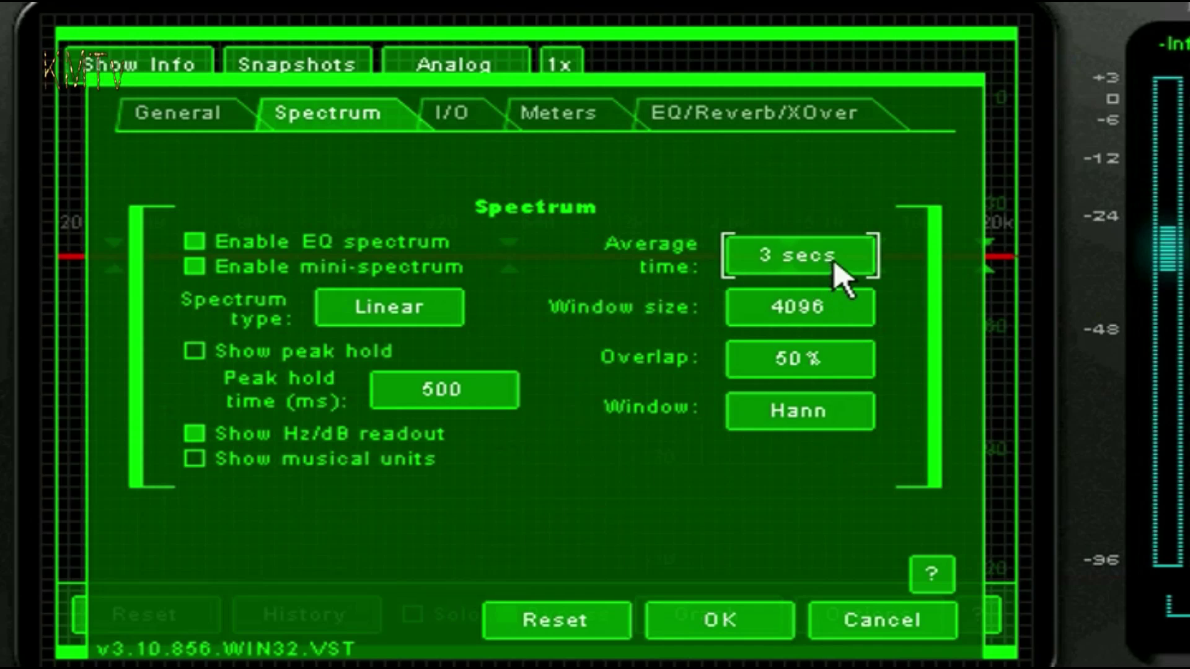
{"action": "left_click", "coordinate": [837, 270]}
{"action": "left_click", "coordinate": [840, 274]}
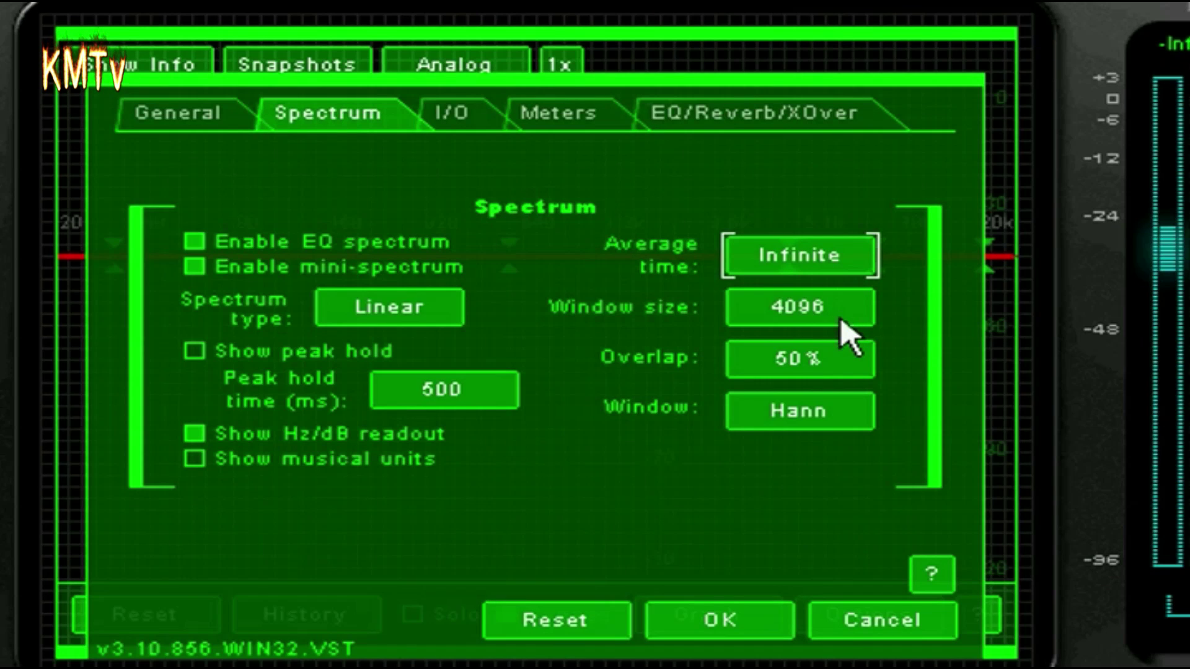
{"action": "left_click", "coordinate": [700, 621]}
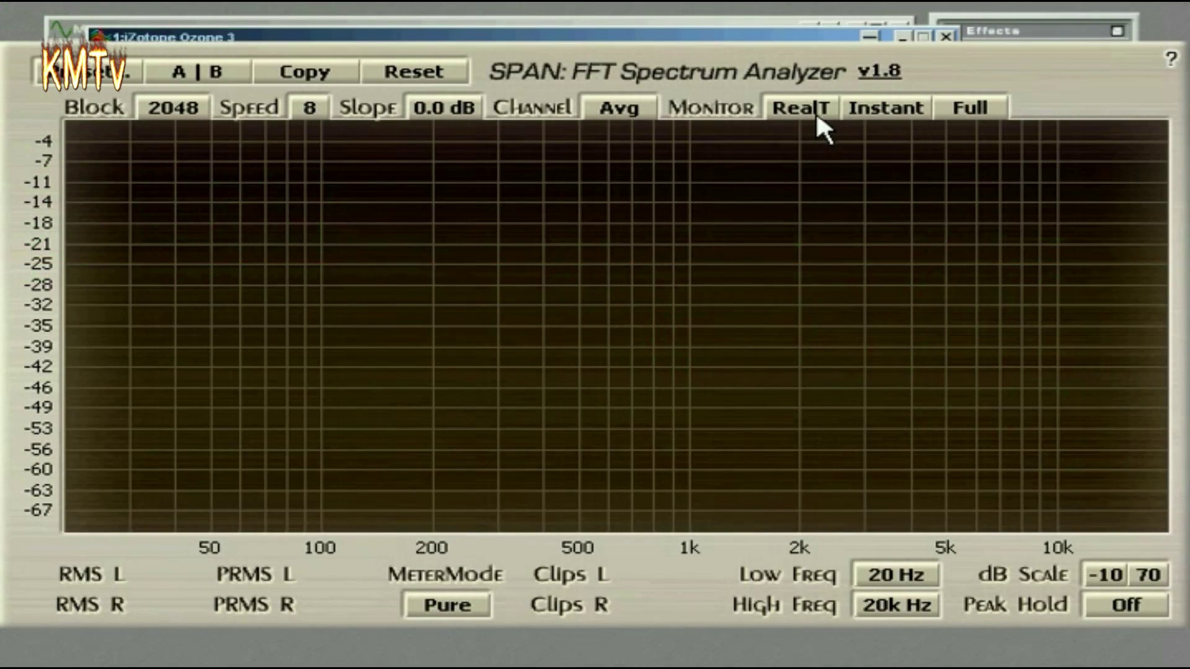
Switch to the SPAN analyzer, set its monitor mode to Avg, and start playback of the song
{"action": "left_click", "coordinate": [816, 110]}
{"action": "left_click", "coordinate": [814, 154]}
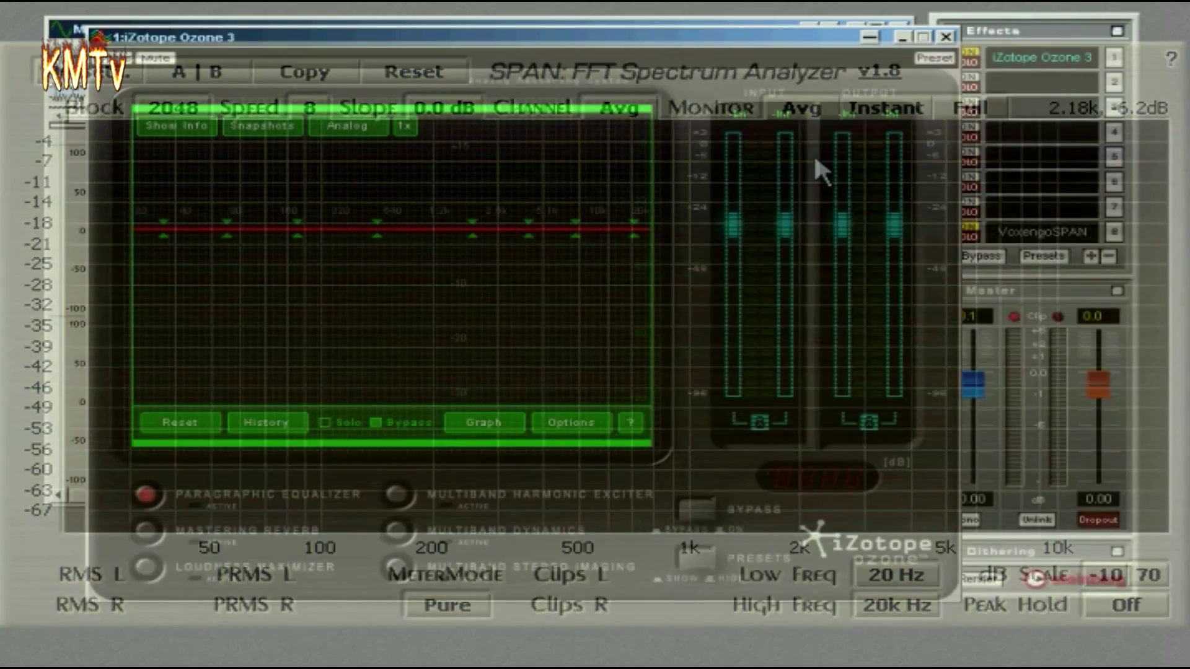
{"action": "key", "text": "space"}
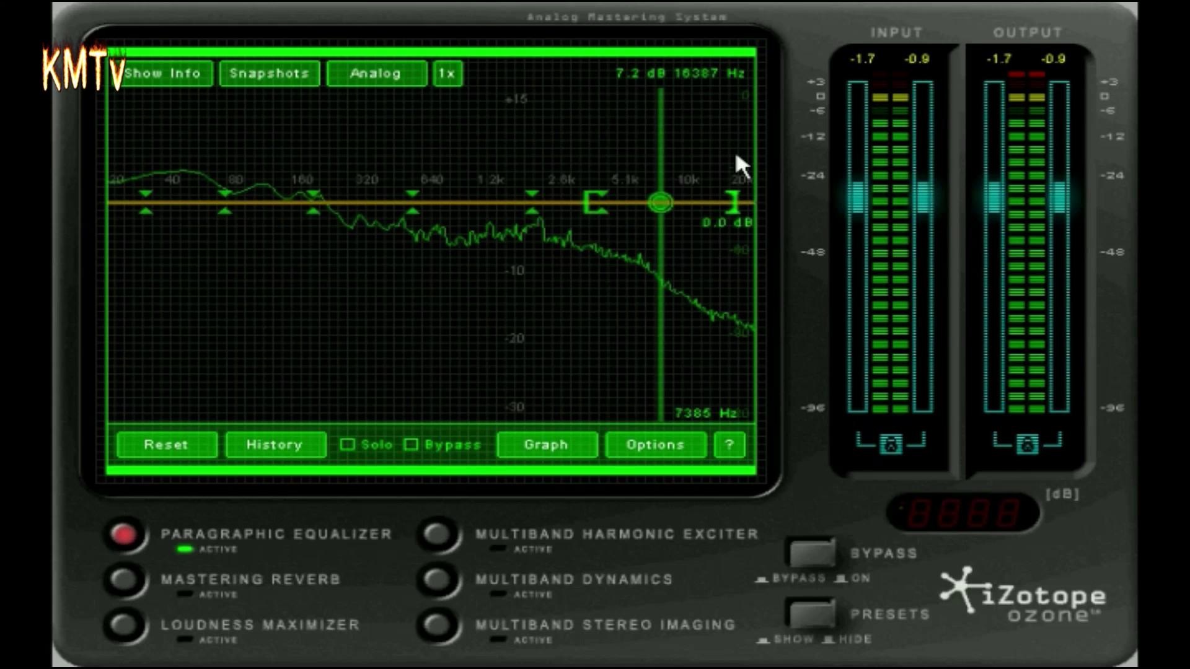
Cut Ozone's paragraphic EQ by about 5.7 dB at 2022 Hz and about 3.2 dB at 5951 Hz, narrowing both bands
{"action": "left_click", "coordinate": [535, 203]}
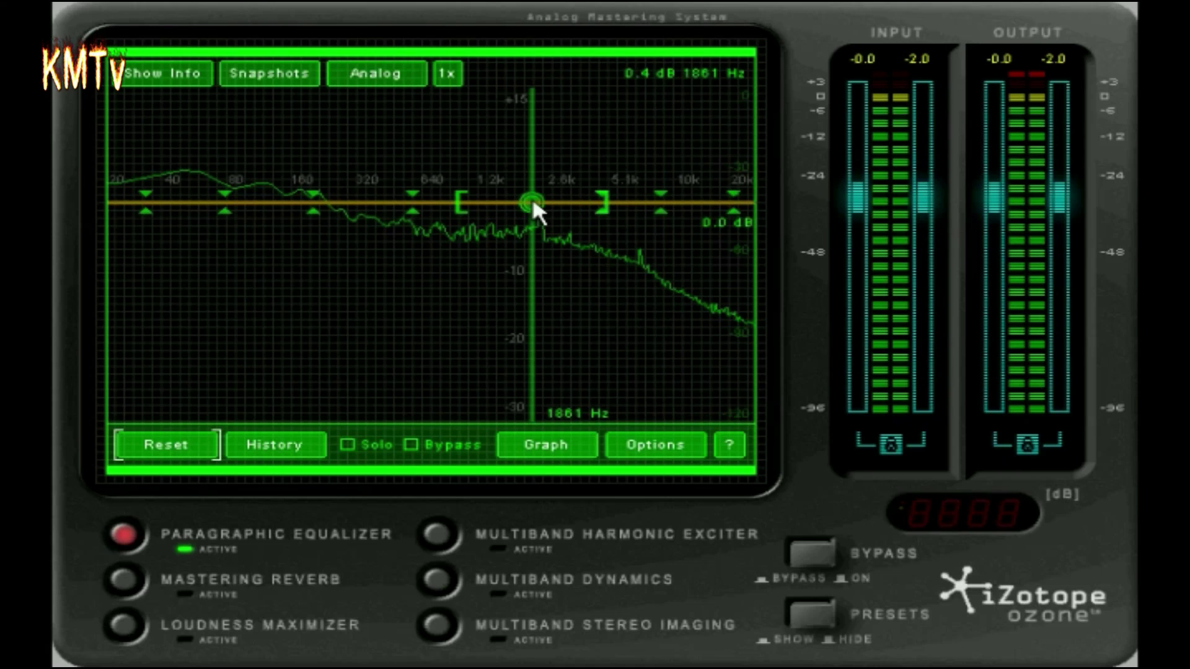
{"action": "mouse_move", "coordinate": [605, 199]}
{"action": "left_mouse_down"}
{"action": "mouse_move", "coordinate": [540, 218]}
{"action": "mouse_move", "coordinate": [541, 236]}
{"action": "left_mouse_up"}
{"action": "scroll", "coordinate": [503, 228], "scroll_direction": "up", "scroll_amount": 3}
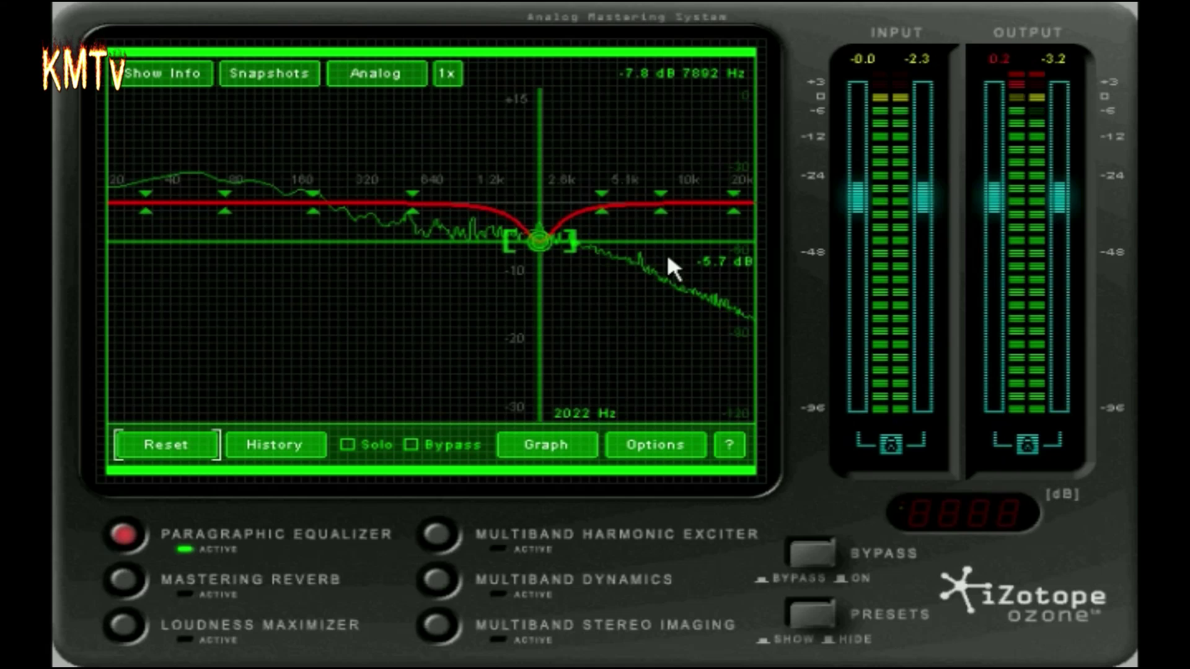
{"action": "mouse_move", "coordinate": [659, 202]}
{"action": "left_mouse_down"}
{"action": "mouse_move", "coordinate": [640, 203]}
{"action": "mouse_move", "coordinate": [645, 220]}
{"action": "left_mouse_up"}
{"action": "scroll", "coordinate": [713, 204], "scroll_direction": "up", "scroll_amount": 10}
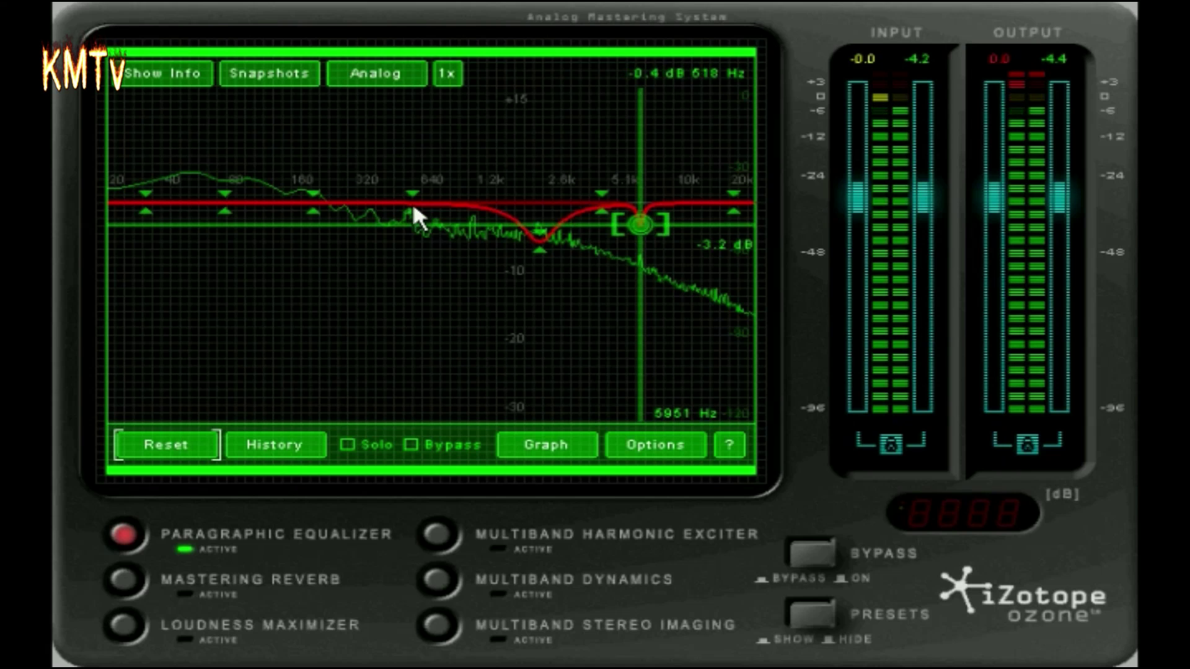
Boost the low-mid band by about 2.3 dB at 882 Hz with a Q of 1.00, and deepen the 2 kHz cut
{"action": "left_click_drag", "start_coordinate": [412, 204], "coordinate": [432, 202]}
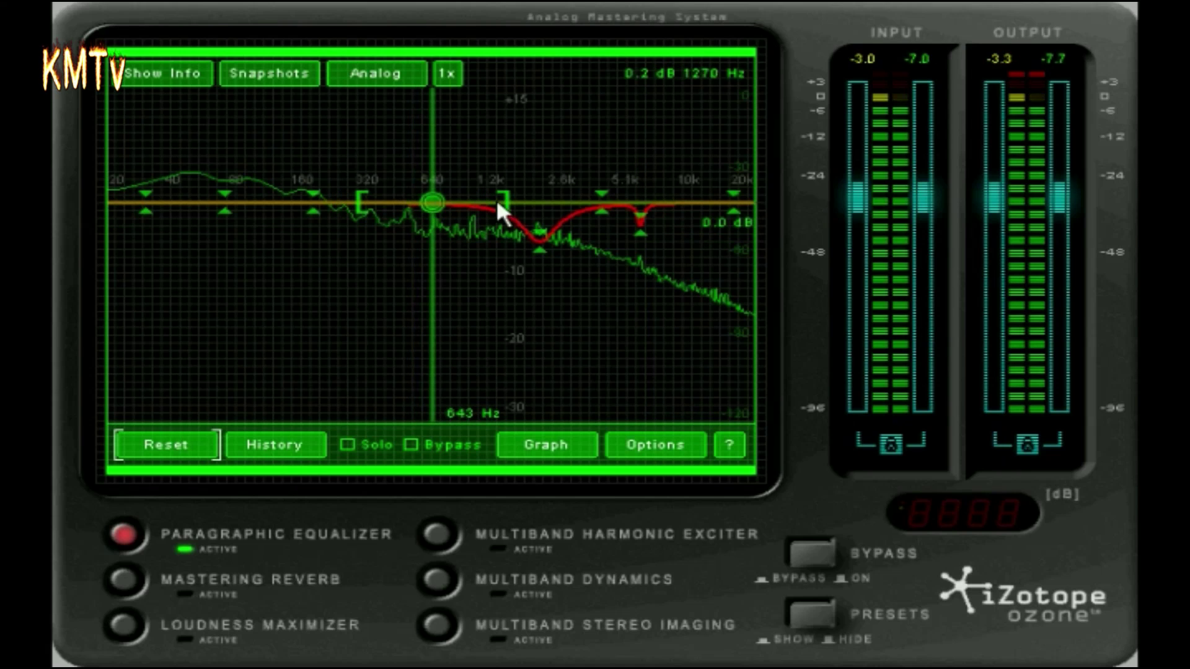
{"action": "left_click_drag", "start_coordinate": [506, 199], "coordinate": [417, 188]}
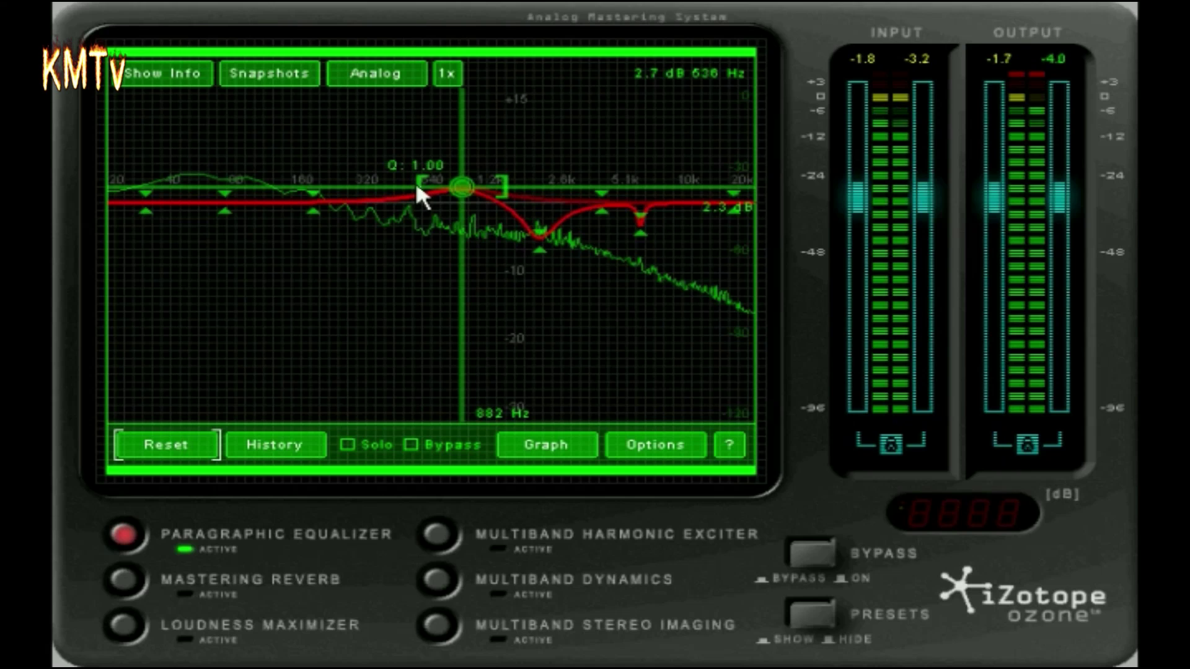
{"action": "left_click", "coordinate": [540, 248]}
{"action": "mouse_move", "coordinate": [538, 243]}
{"action": "left_mouse_down"}
{"action": "mouse_move", "coordinate": [580, 250]}
{"action": "mouse_move", "coordinate": [550, 261]}
{"action": "left_mouse_up"}
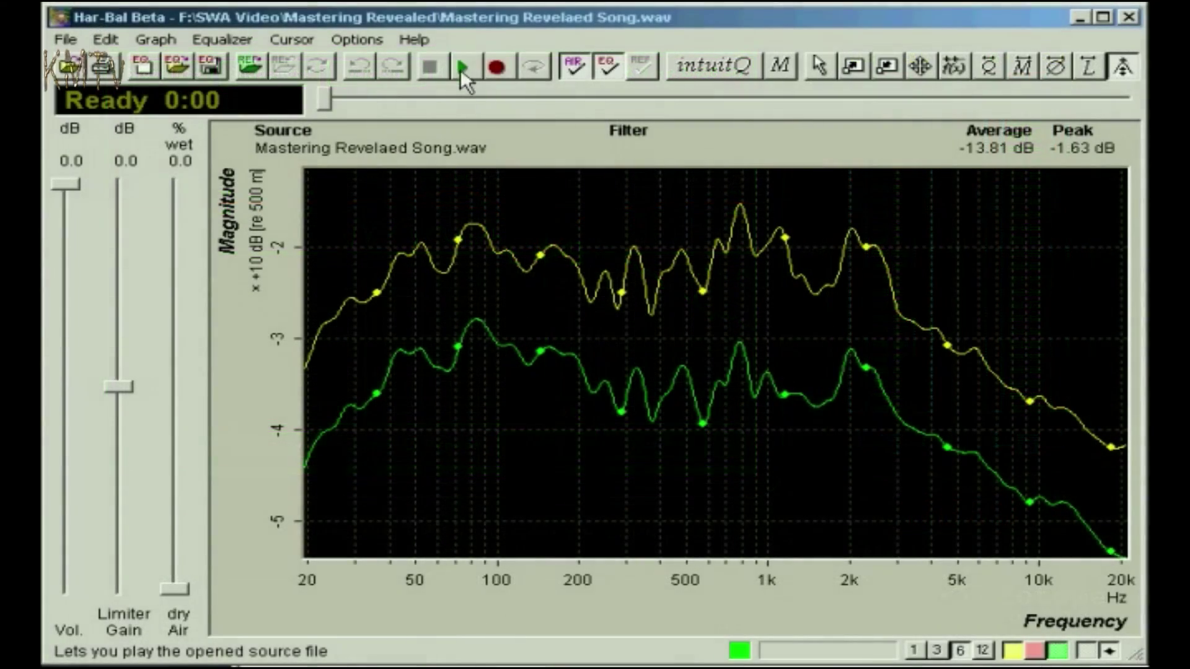
Play the song in Har-Bal, raise the spectrum between about 150 and 600 Hz, and lower the 2 kHz peak
{"action": "left_click", "coordinate": [460, 68]}
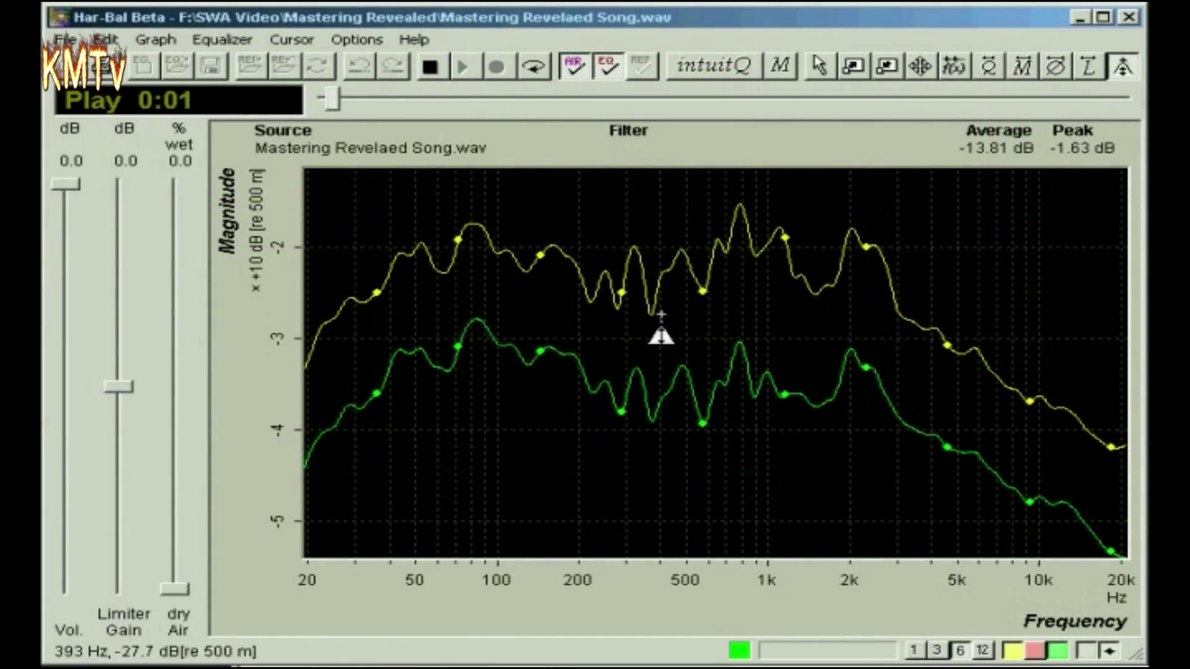
{"action": "left_click_drag", "start_coordinate": [608, 318], "coordinate": [661, 298]}
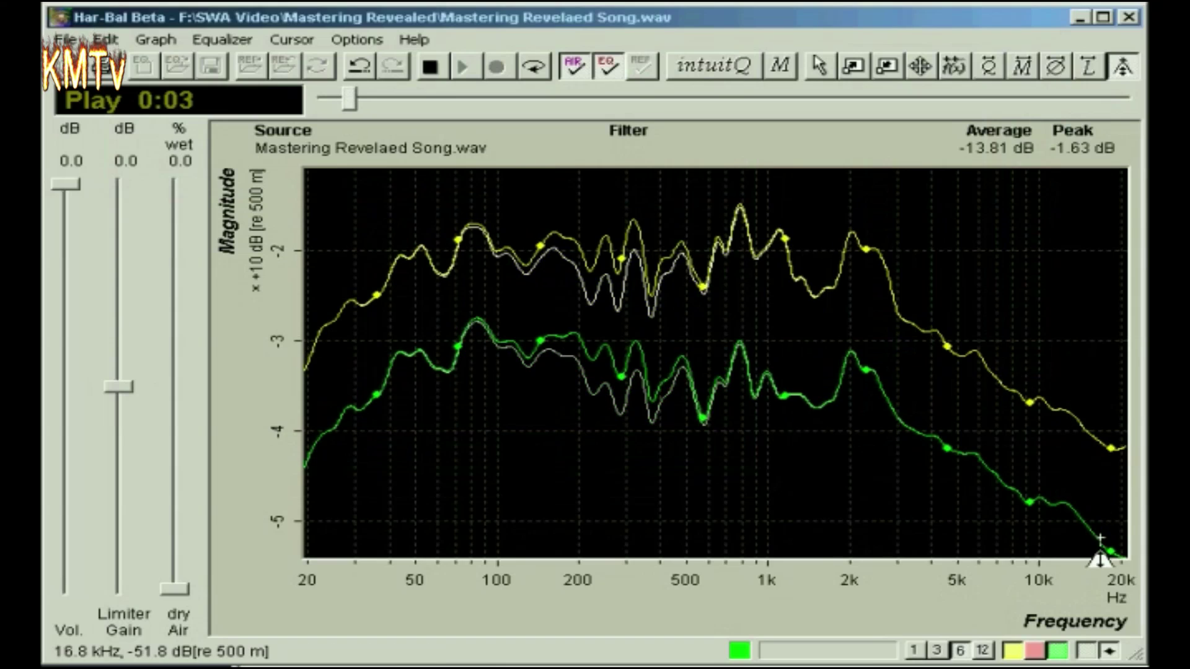
{"action": "left_click_drag", "start_coordinate": [858, 377], "coordinate": [859, 411]}
{"action": "left_click_drag", "start_coordinate": [700, 427], "coordinate": [735, 390]}
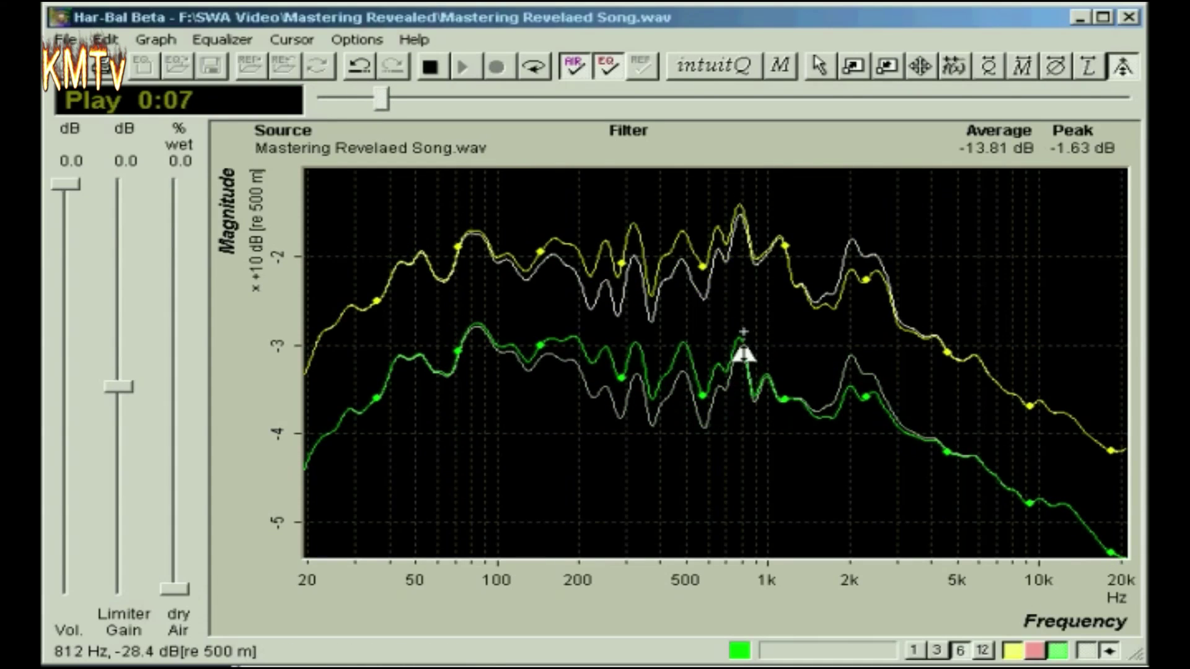
Lower the peak near 85 Hz, and raise the spectrum below about 60 Hz and between 1 and 2 kHz
{"action": "left_click_drag", "start_coordinate": [744, 345], "coordinate": [773, 409]}
{"action": "left_click_drag", "start_coordinate": [792, 403], "coordinate": [593, 347]}
{"action": "left_click_drag", "start_coordinate": [476, 335], "coordinate": [485, 351]}
{"action": "left_click_drag", "start_coordinate": [371, 437], "coordinate": [452, 425]}
{"action": "left_click_drag", "start_coordinate": [647, 399], "coordinate": [645, 360]}
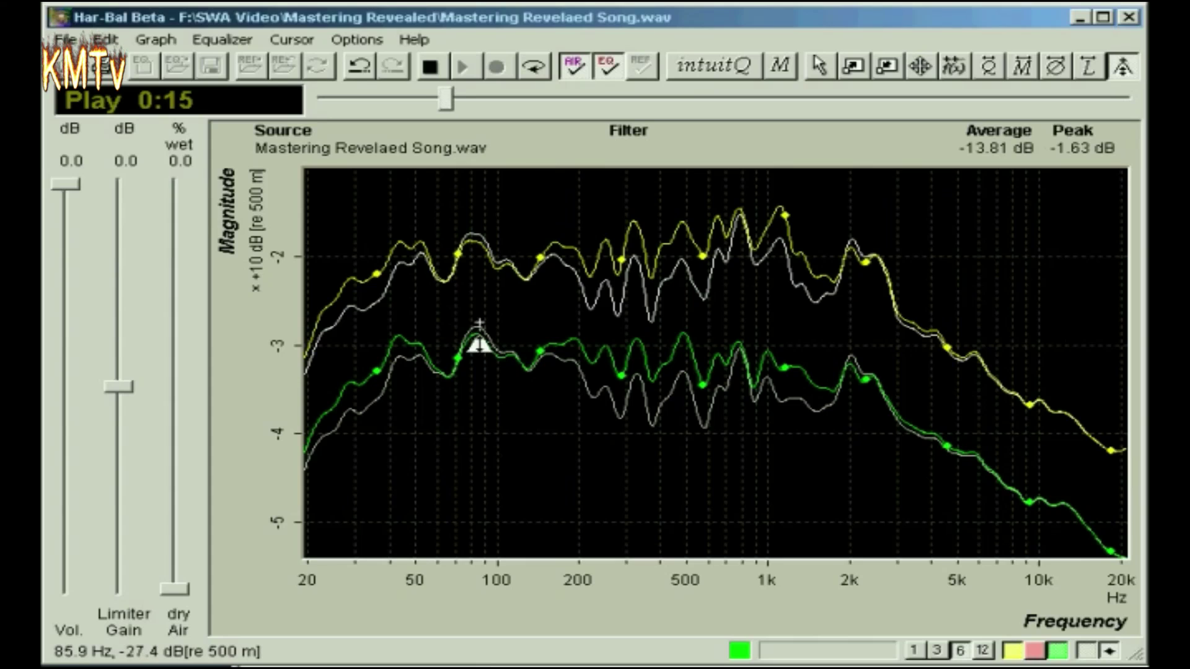
Raise the spectrum near 600 Hz and 1.5 kHz, and slightly lower the range below about 300 Hz
{"action": "left_click_drag", "start_coordinate": [712, 393], "coordinate": [712, 380]}
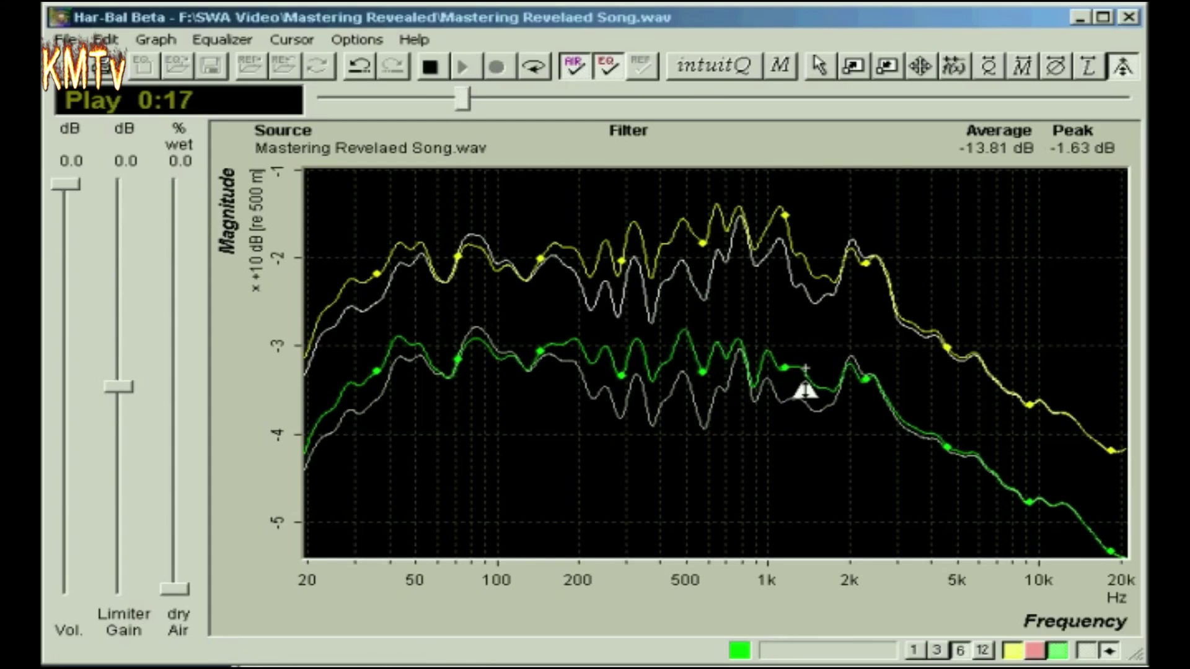
{"action": "left_click_drag", "start_coordinate": [802, 388], "coordinate": [752, 390]}
{"action": "left_click_drag", "start_coordinate": [527, 406], "coordinate": [751, 380]}
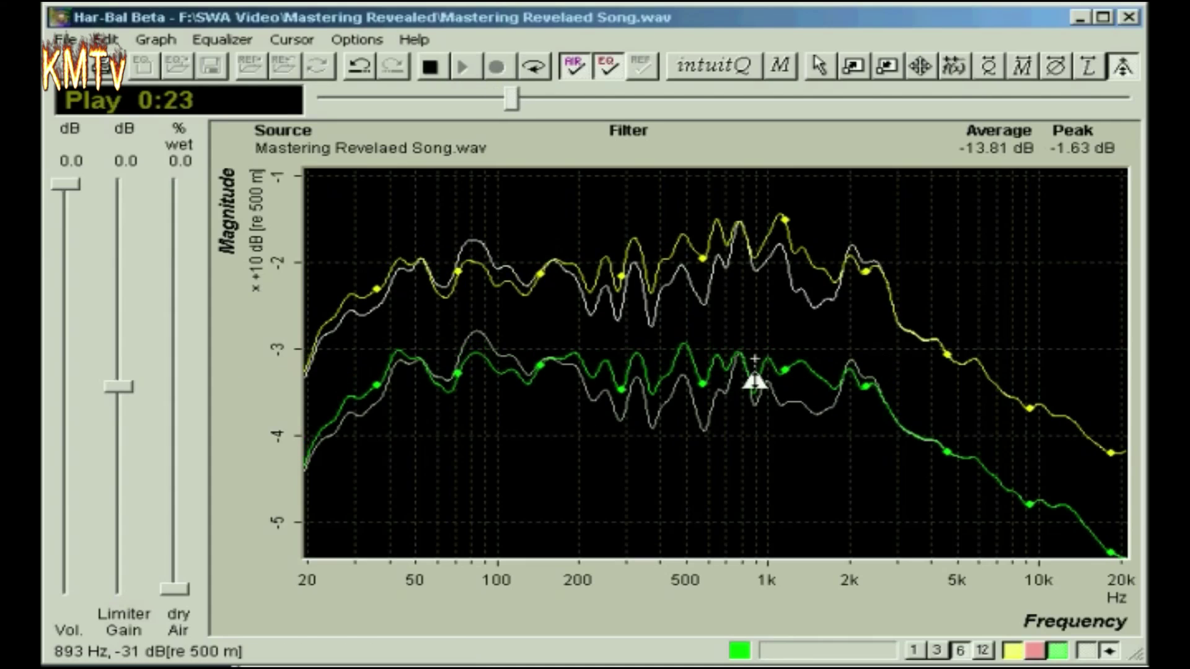
Compare playback with the EQ filter off and on, and raise the curve near 2 kHz and in the low bass
{"action": "left_click", "coordinate": [610, 66]}
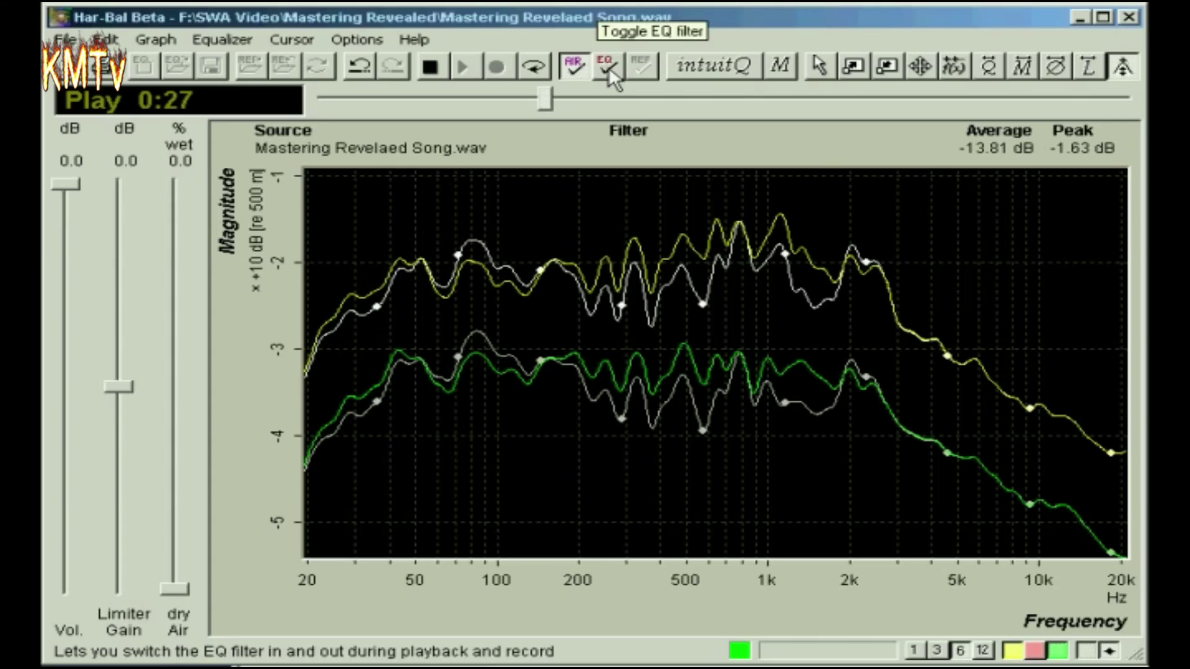
{"action": "left_click", "coordinate": [609, 66]}
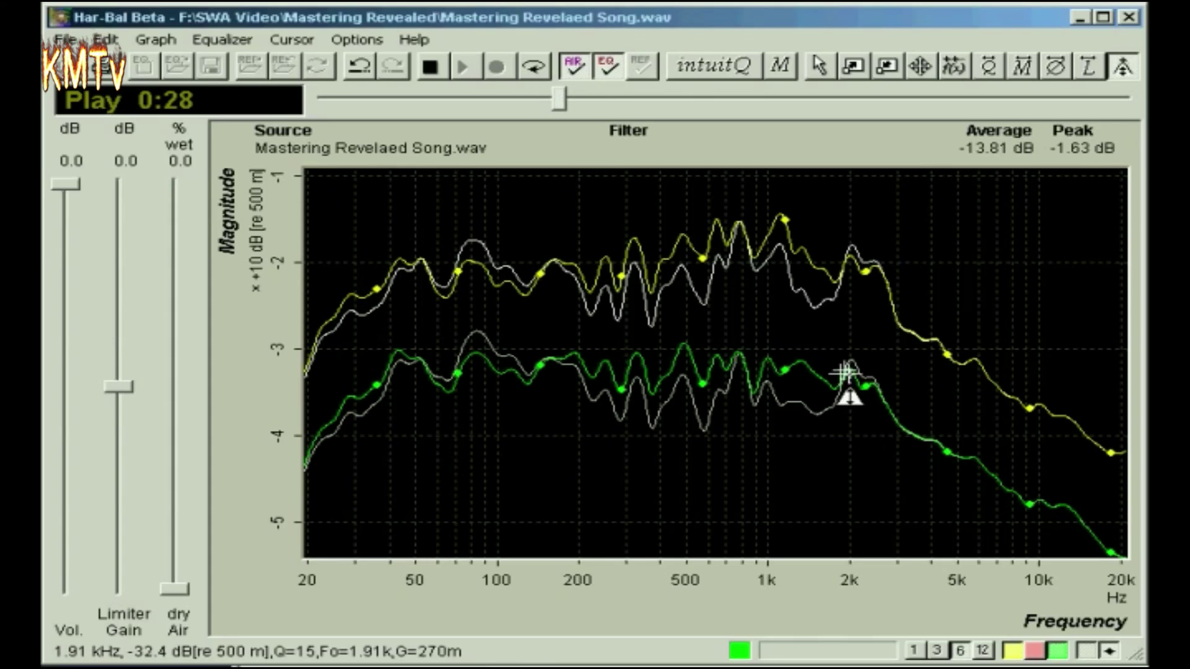
{"action": "left_click_drag", "start_coordinate": [891, 417], "coordinate": [856, 400]}
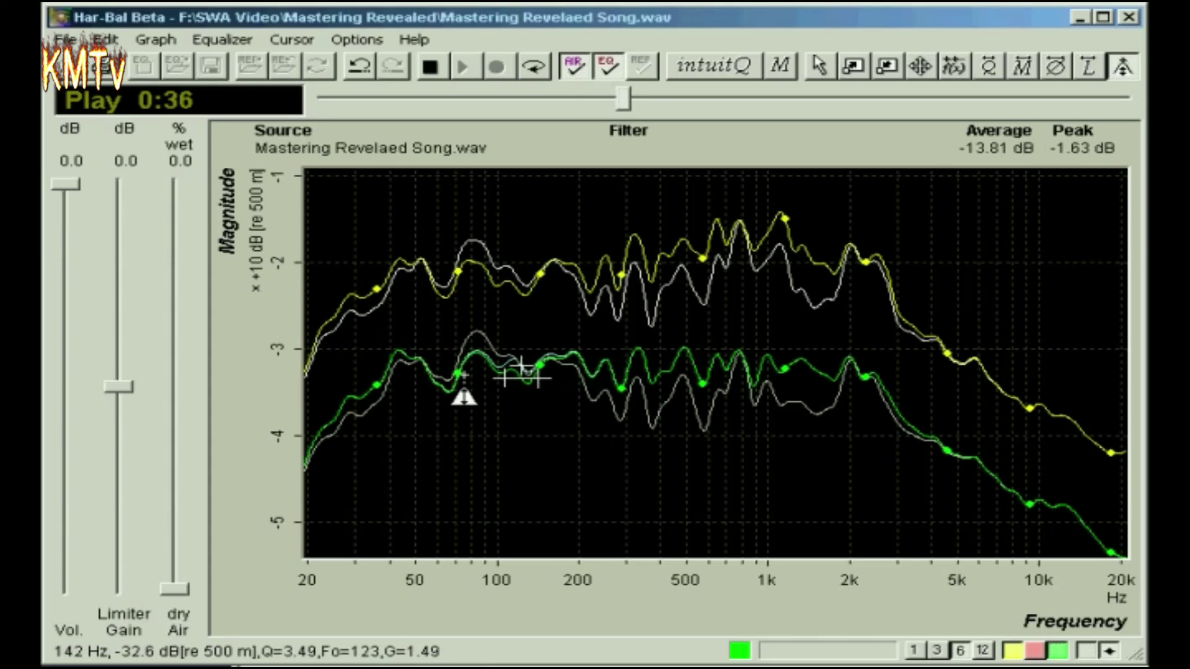
{"action": "left_click_drag", "start_coordinate": [444, 391], "coordinate": [395, 369]}
Roll off the lows below about 40 Hz with Low Shelving, and compare playback with the EQ filter off and on
{"action": "right_click", "coordinate": [446, 404]}
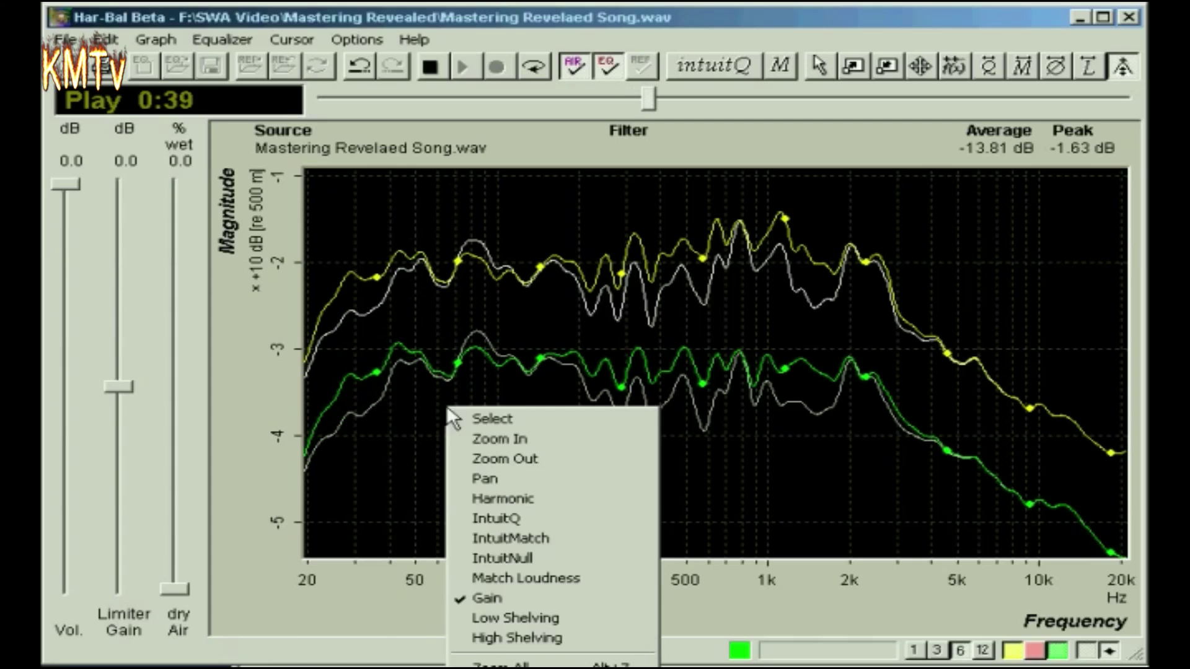
{"action": "left_click", "coordinate": [537, 615]}
{"action": "left_click_drag", "start_coordinate": [398, 359], "coordinate": [444, 525]}
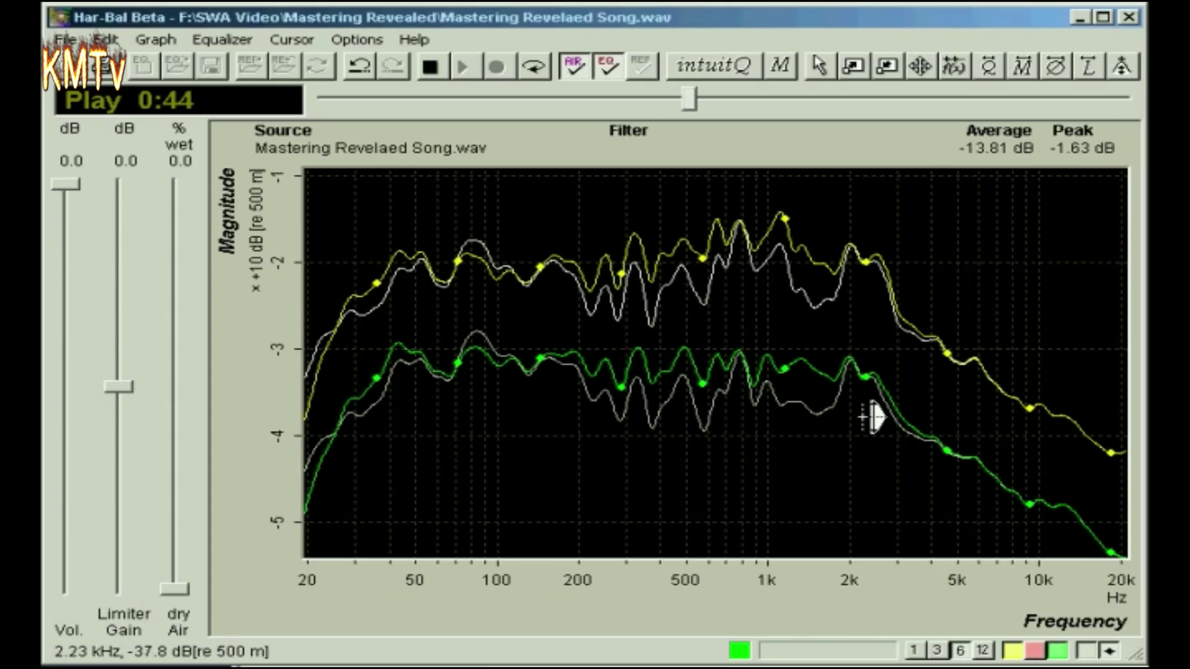
{"action": "left_click", "coordinate": [600, 66]}
{"action": "left_click", "coordinate": [600, 65]}
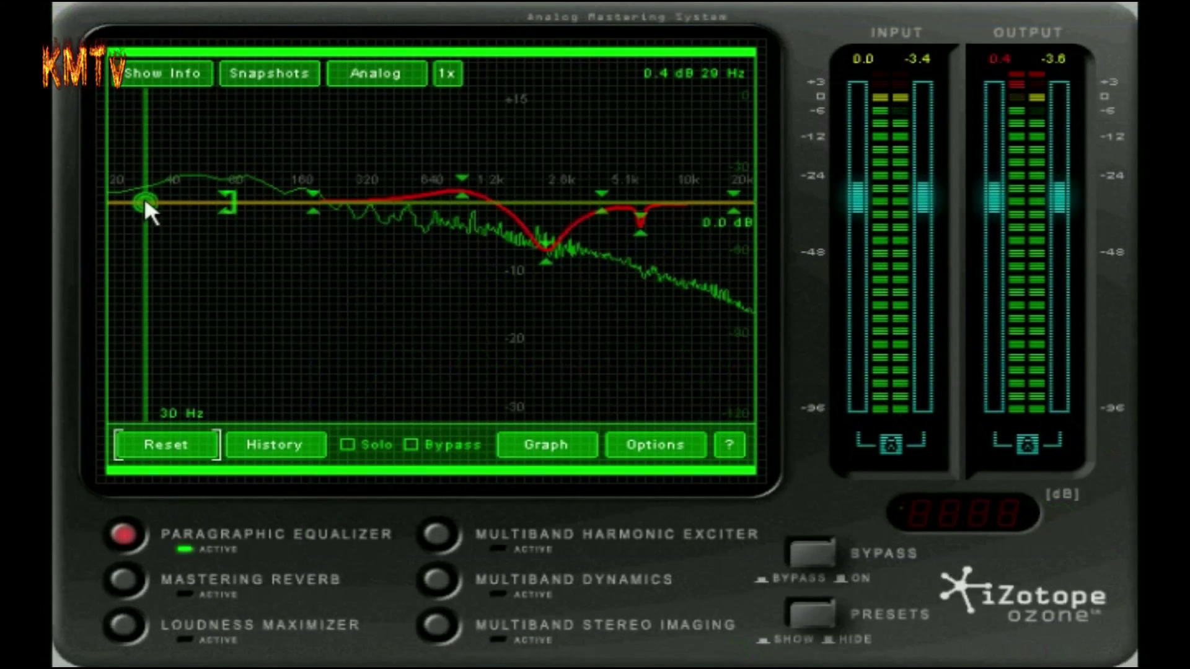
Stop playback, cut the lowest equalizer band to -10.3 dB at 26 Hz, and resume playback to hear the low roll-off
{"action": "key", "text": "space"}
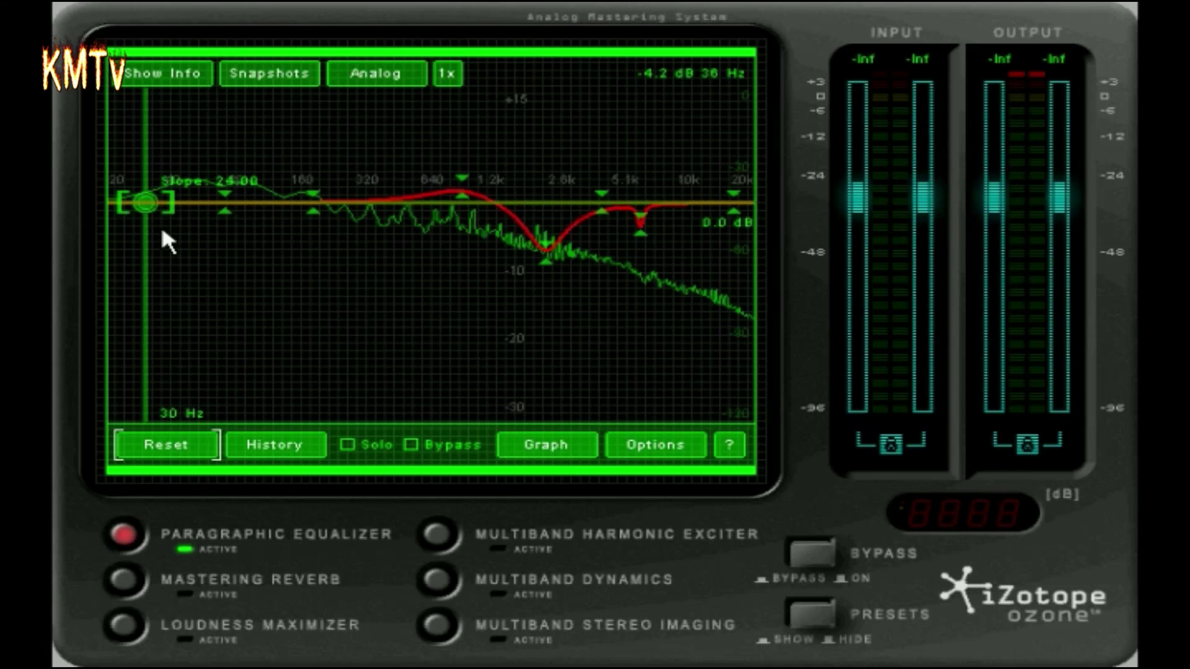
{"action": "left_click_drag", "start_coordinate": [144, 198], "coordinate": [132, 269]}
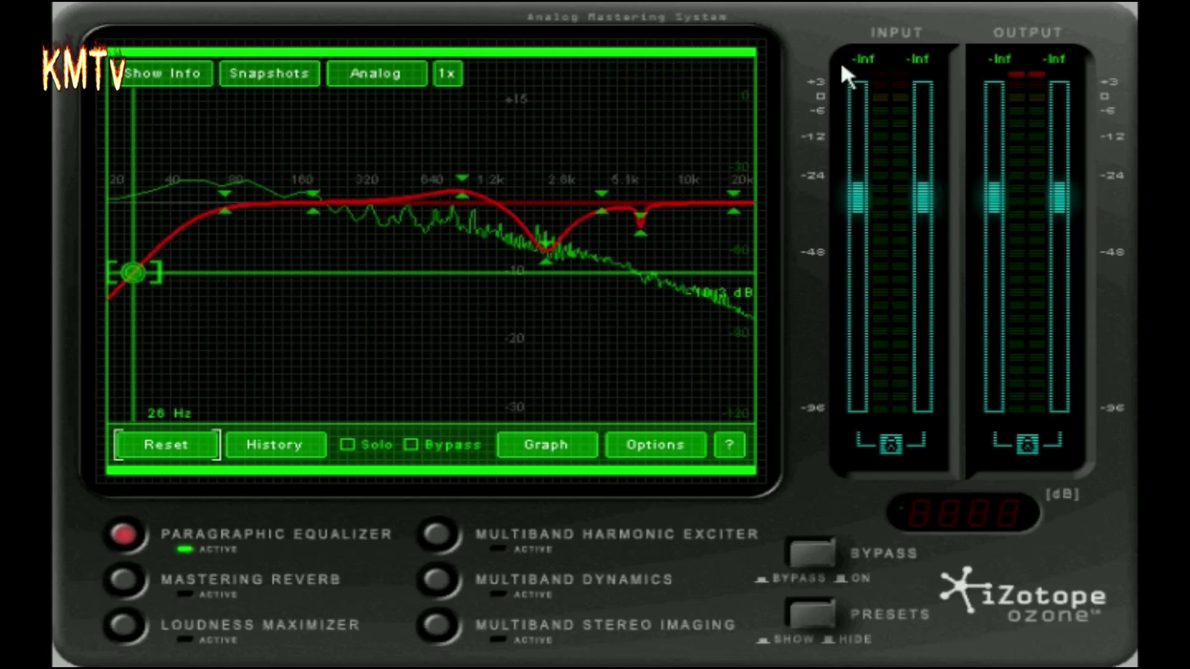
{"action": "key", "text": "space"}
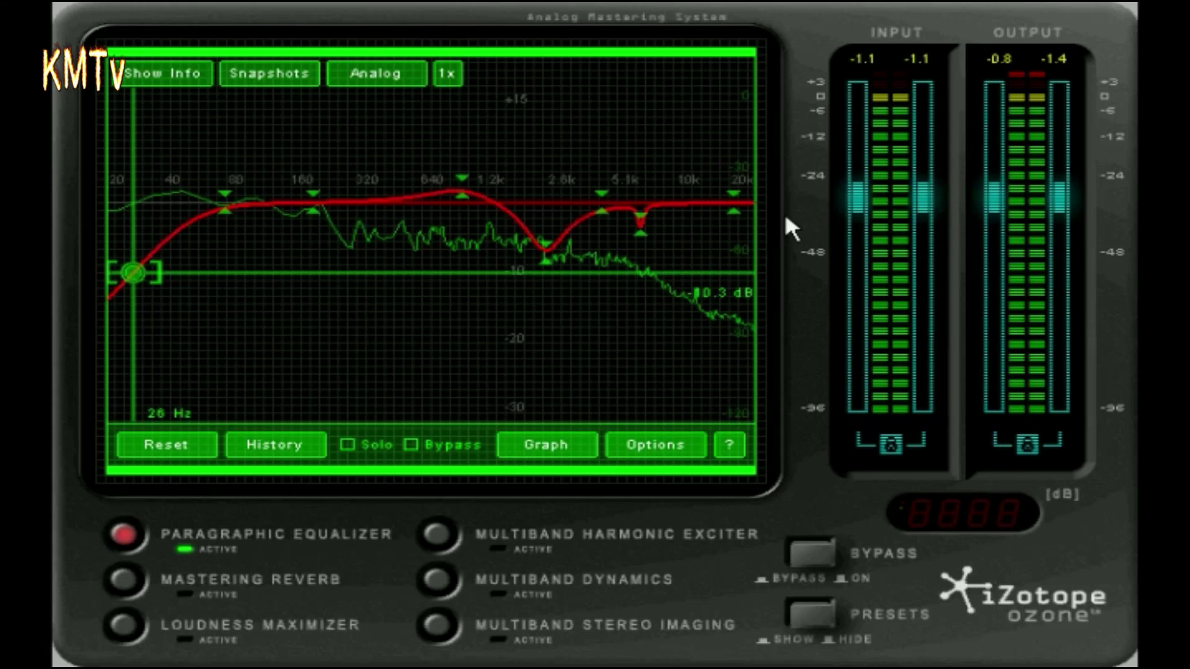
Roll off the highest equalizer band to -5.3 dB at 17805 Hz, and lower the 26 Hz band to about -12 dB
{"action": "left_click", "coordinate": [733, 204]}
{"action": "left_click_drag", "start_coordinate": [653, 208], "coordinate": [747, 232]}
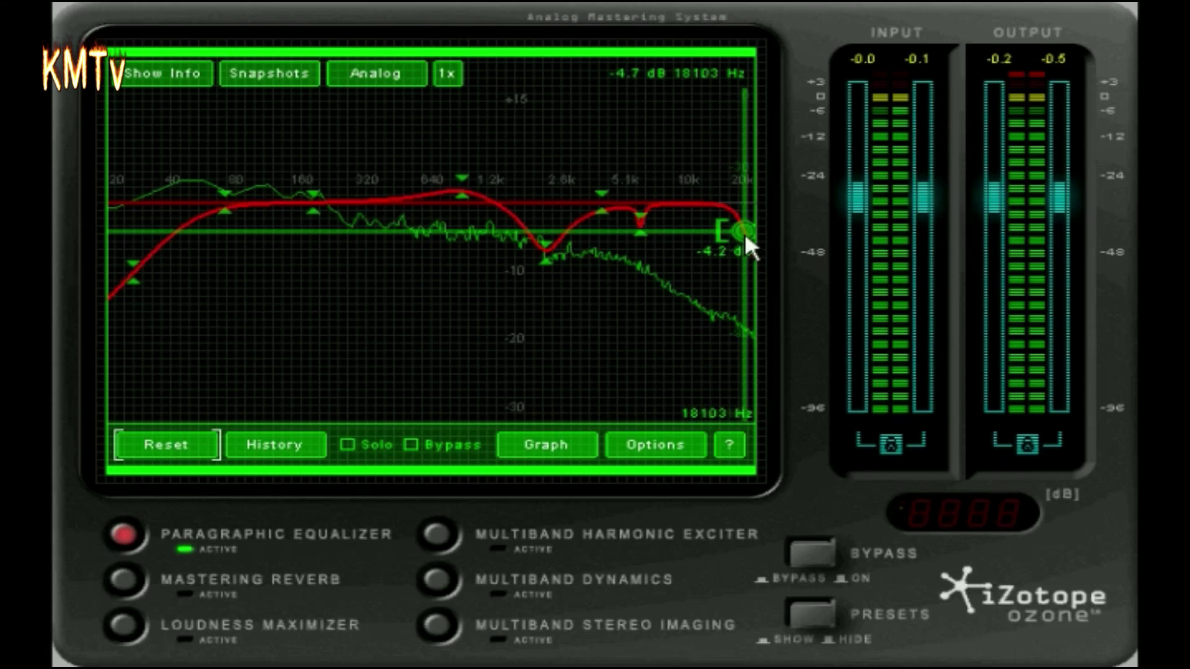
{"action": "left_click_drag", "start_coordinate": [745, 231], "coordinate": [742, 240]}
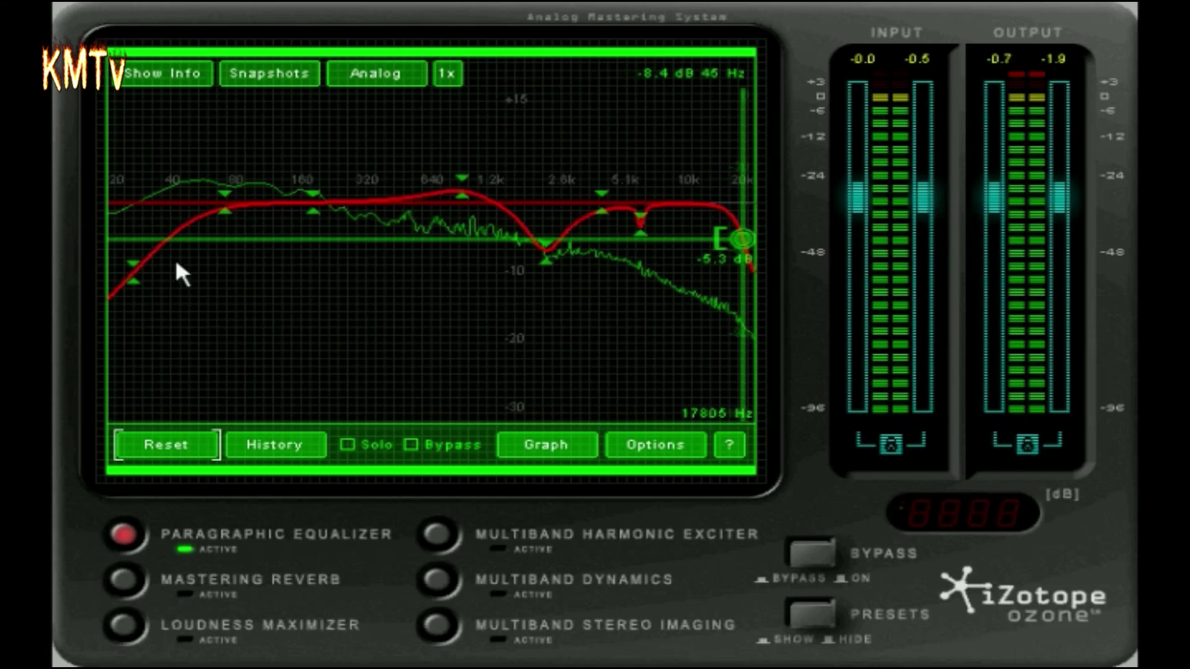
{"action": "left_click", "coordinate": [131, 273]}
{"action": "left_click_drag", "start_coordinate": [132, 271], "coordinate": [132, 286]}
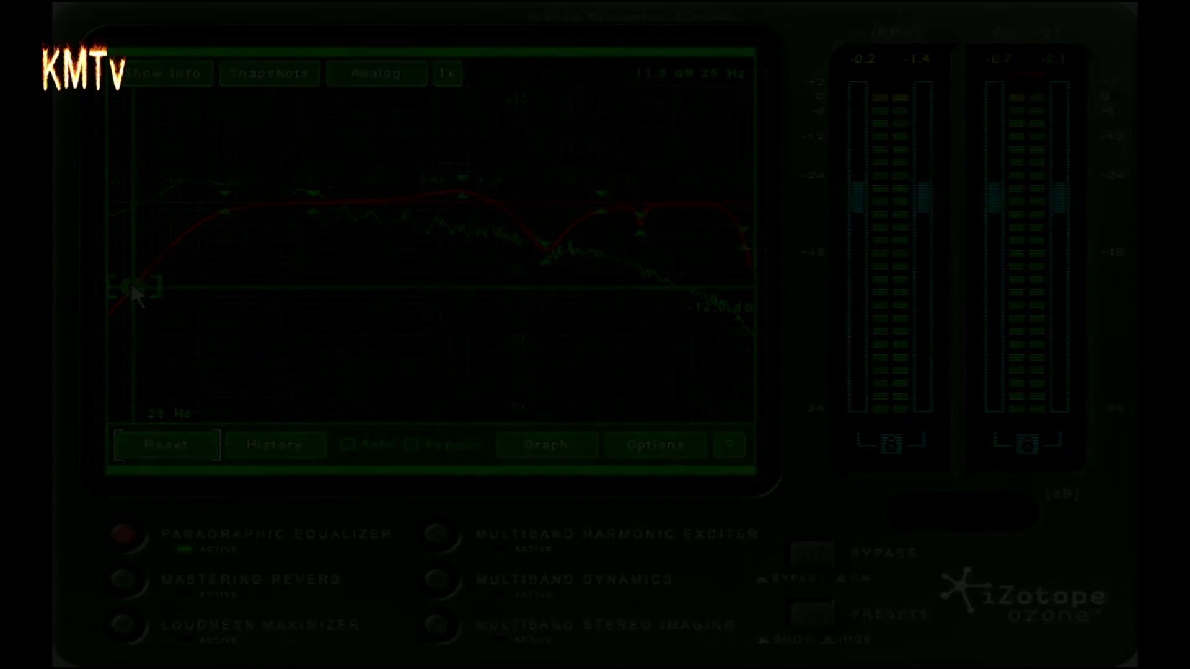